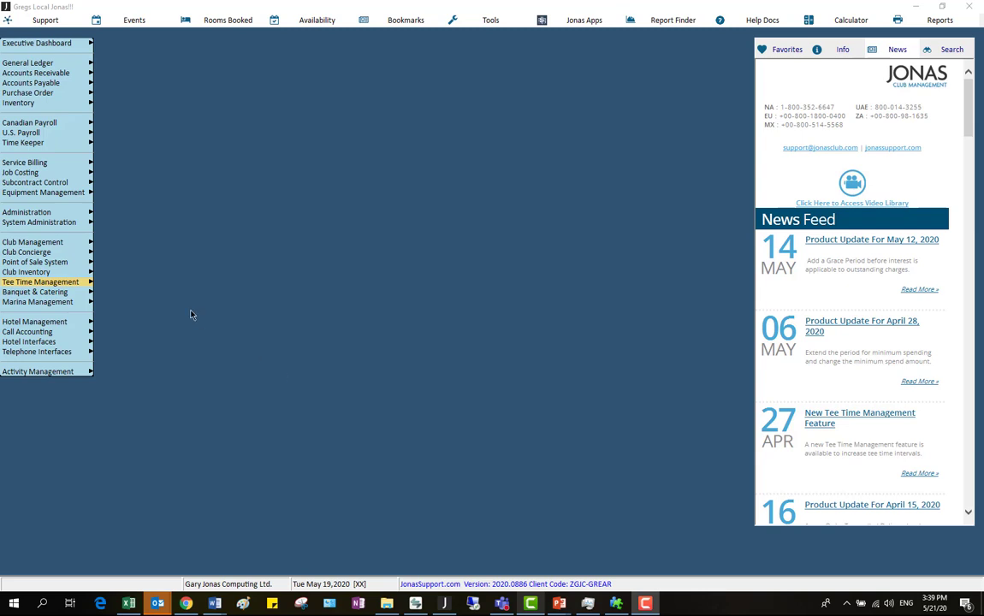
# Step: Confirm the GHIN handicap interface System Profile with association 82 and club number 0001
pyautogui.click(89, 281)
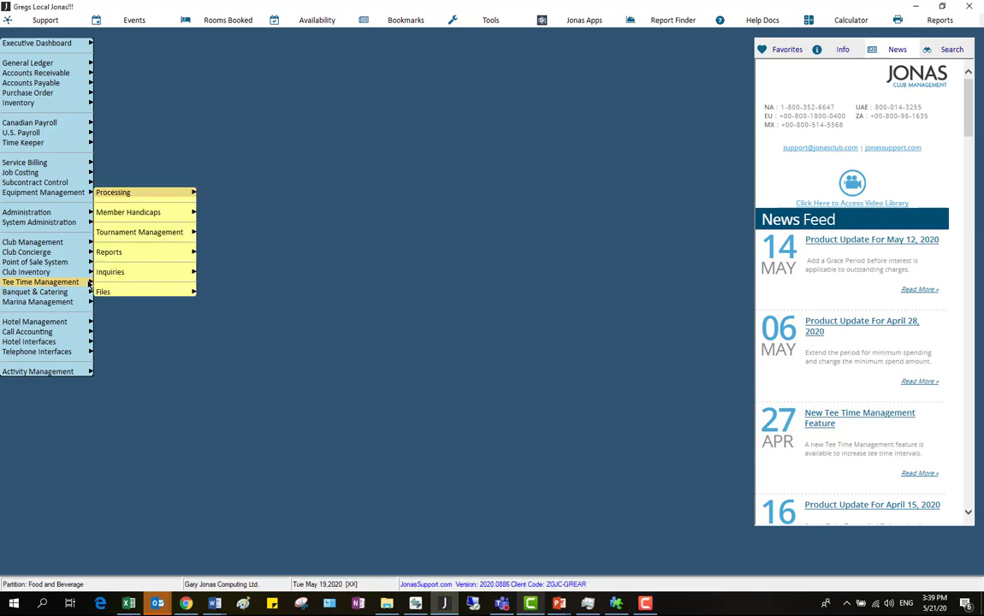
pyautogui.click(157, 216)
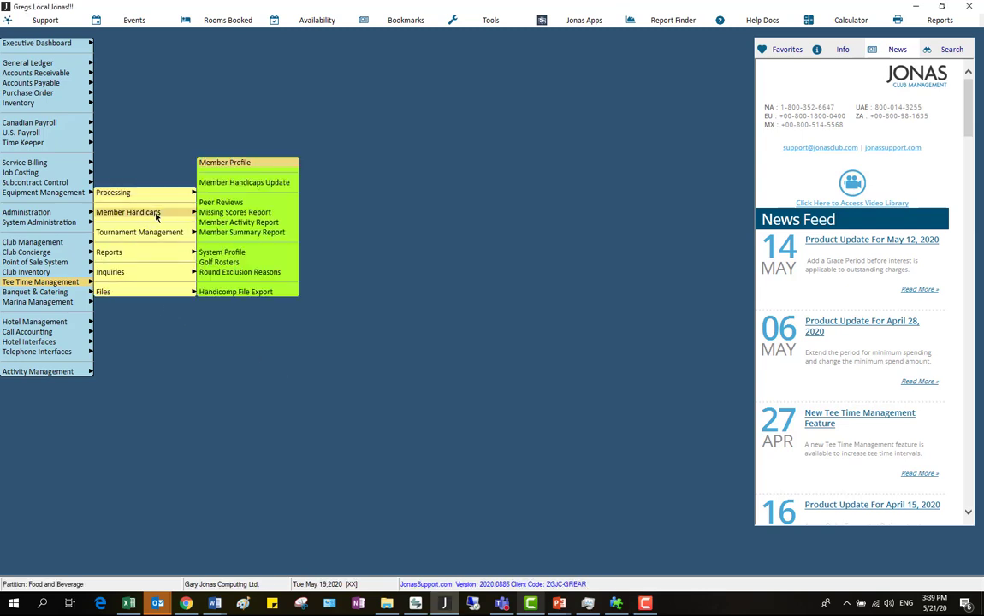
pyautogui.click(222, 252)
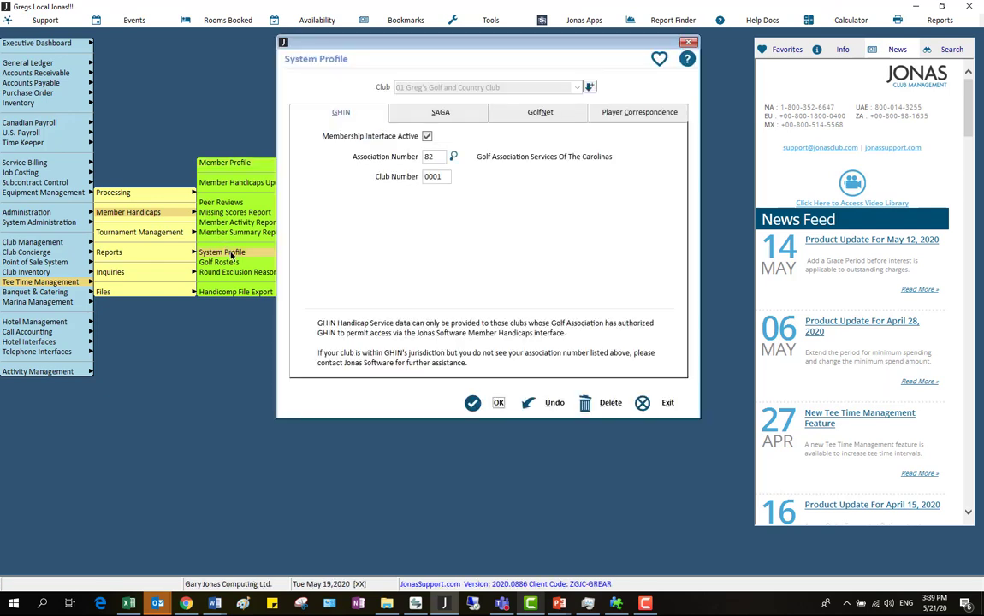
pyautogui.click(453, 157)
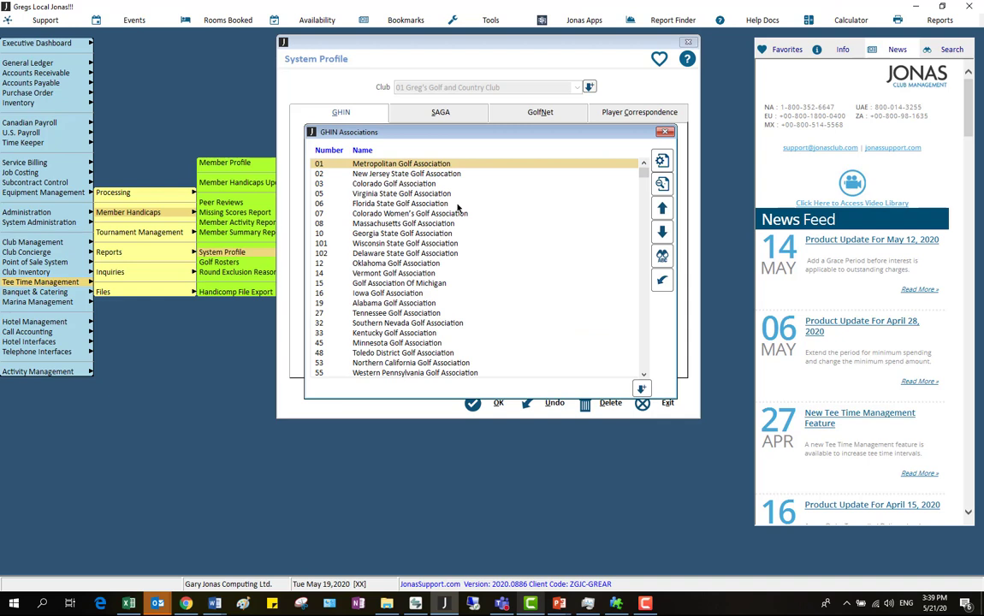
pyautogui.click(665, 132)
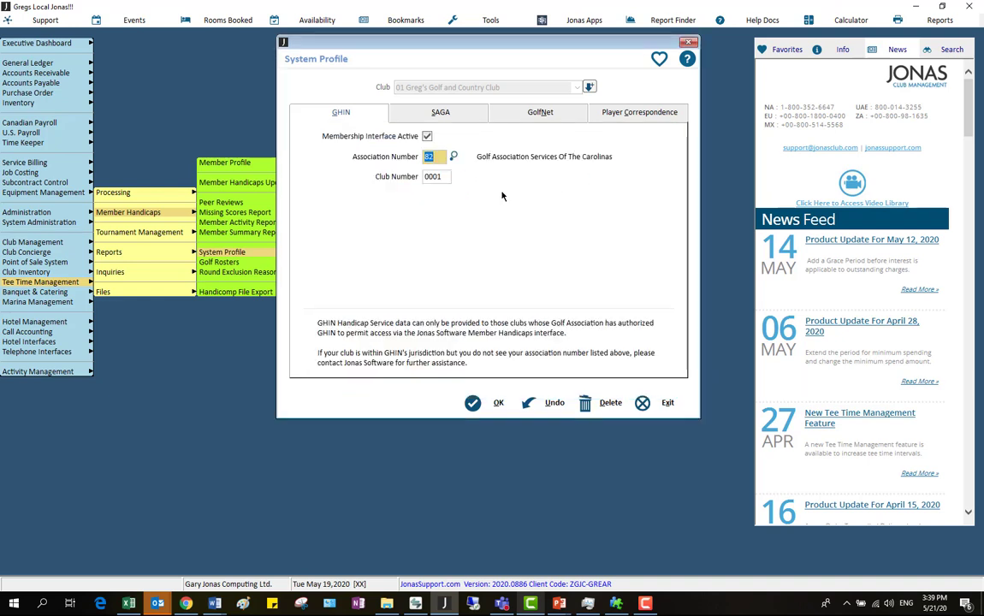
pyautogui.click(446, 176)
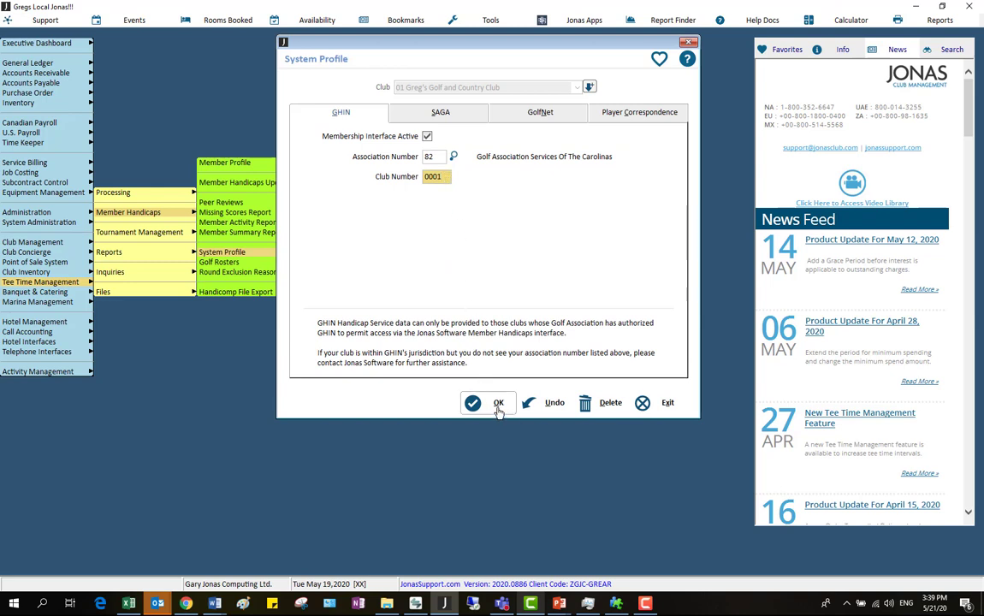
pyautogui.click(498, 404)
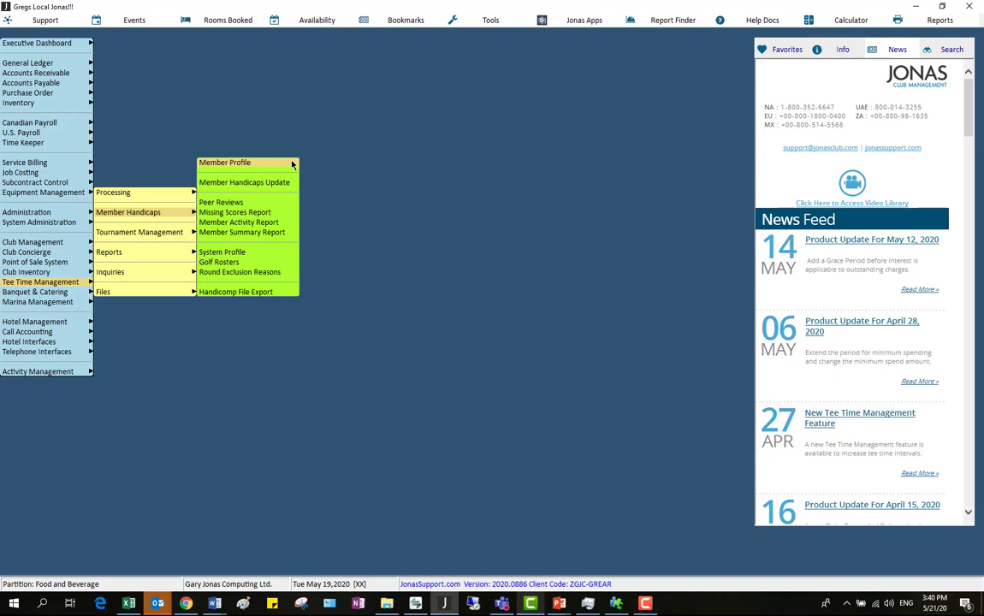
# Step: Load member 0101's handicap profile, confirm CDH number 123456, save and close it
pyautogui.click(274, 164)
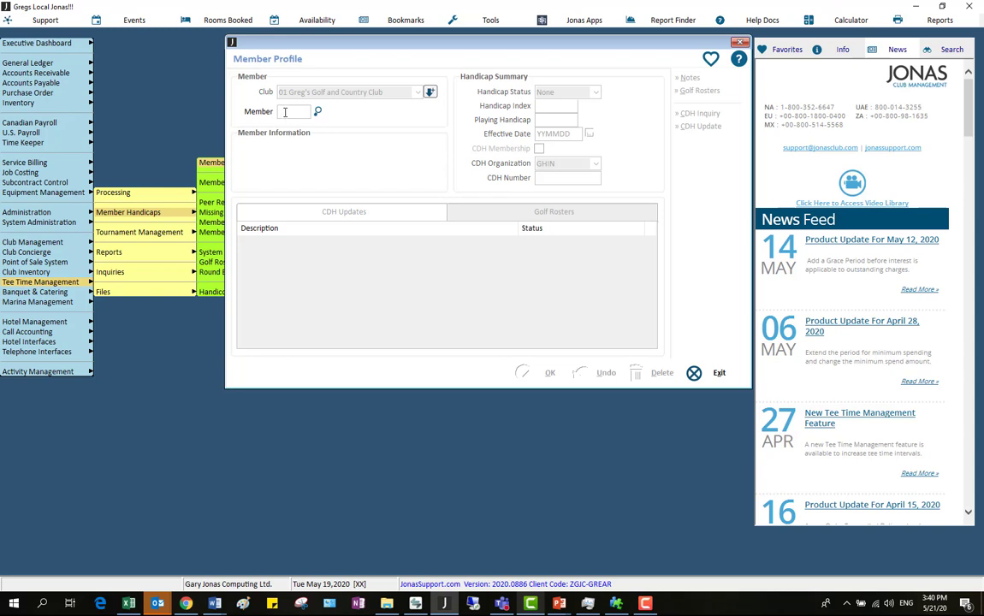
pyautogui.write('0101')
pyautogui.press('Return')
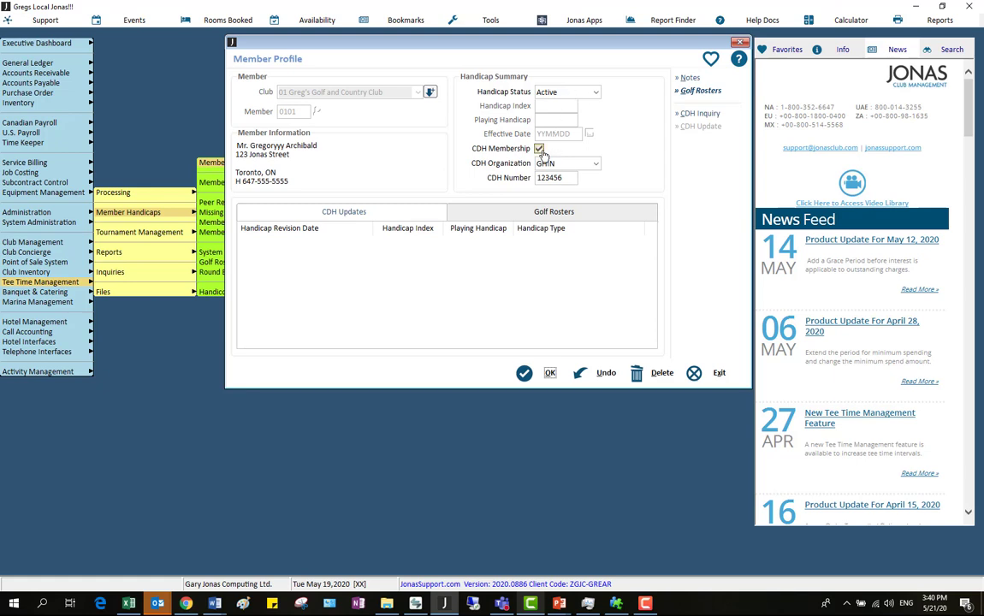
pyautogui.click(569, 178)
pyautogui.click(549, 375)
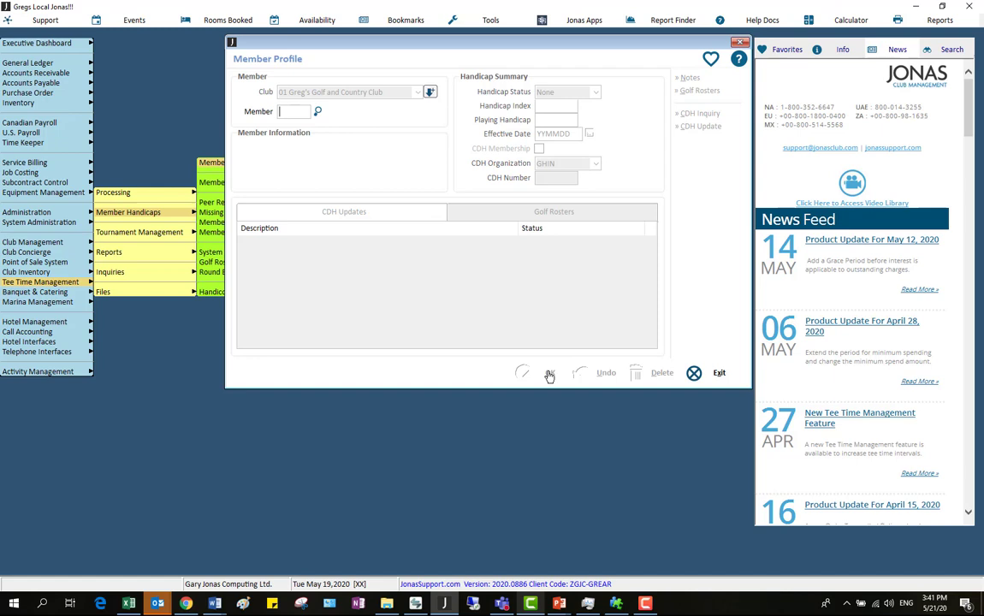
pyautogui.click(703, 375)
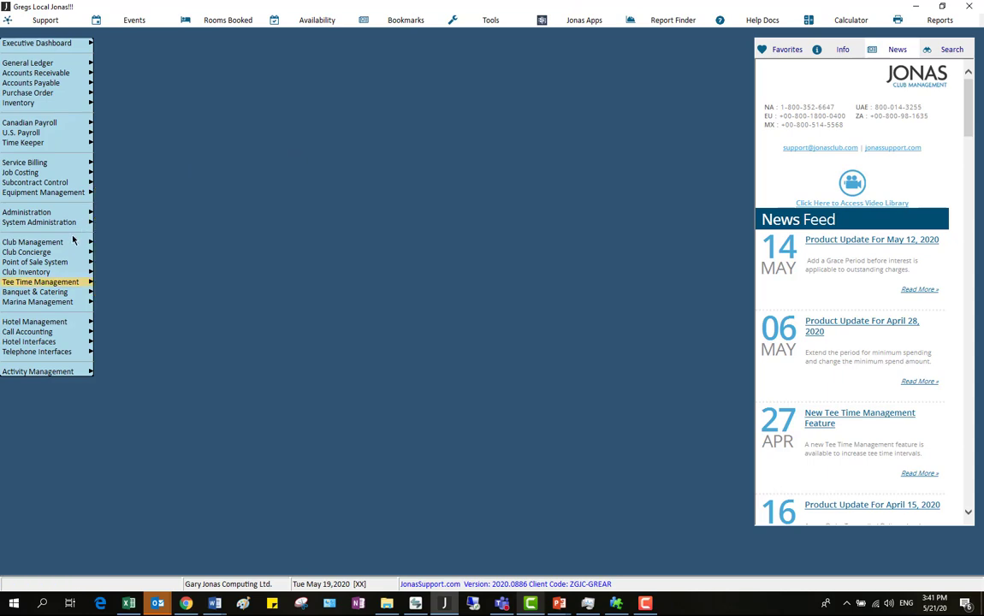
# Step: Open member 0101 in Setup / Edit Members and check CDH number 123456 in its Handicap Profile
pyautogui.click(32, 242)
pyautogui.click(166, 104)
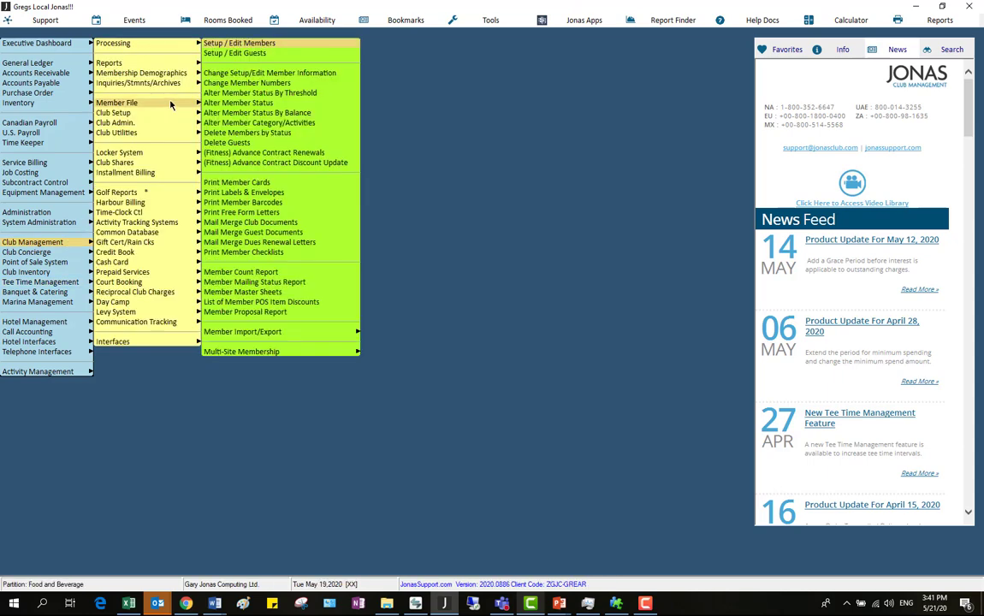
pyautogui.click(260, 42)
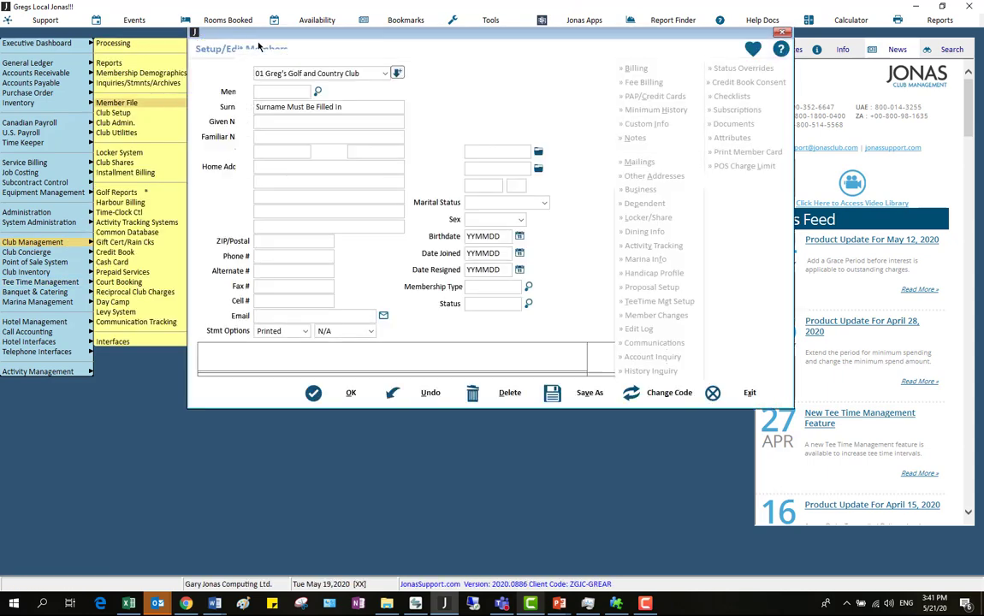
pyautogui.click(274, 92)
pyautogui.write('0101')
pyautogui.press('Return')
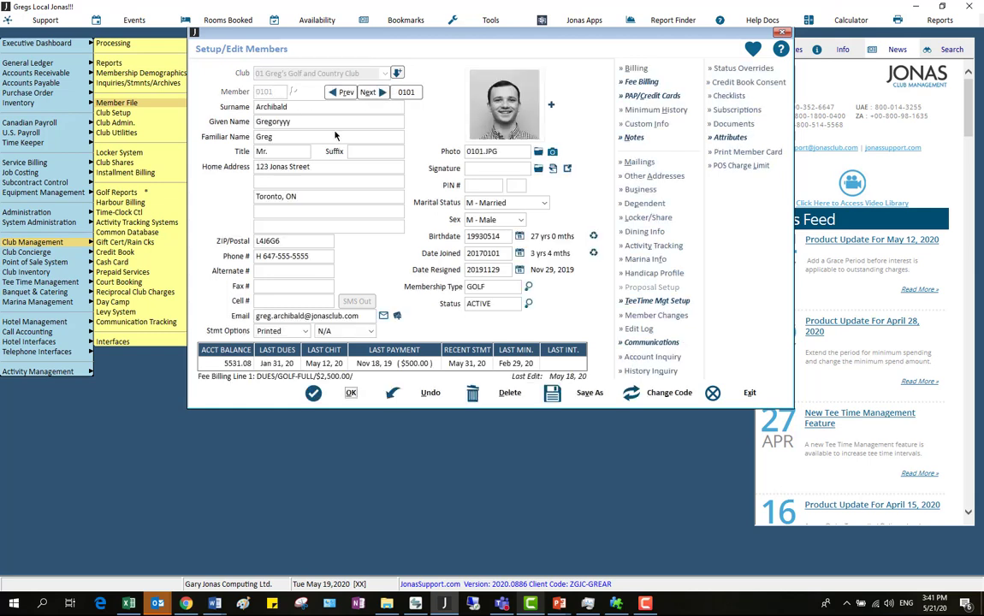
pyautogui.click(651, 275)
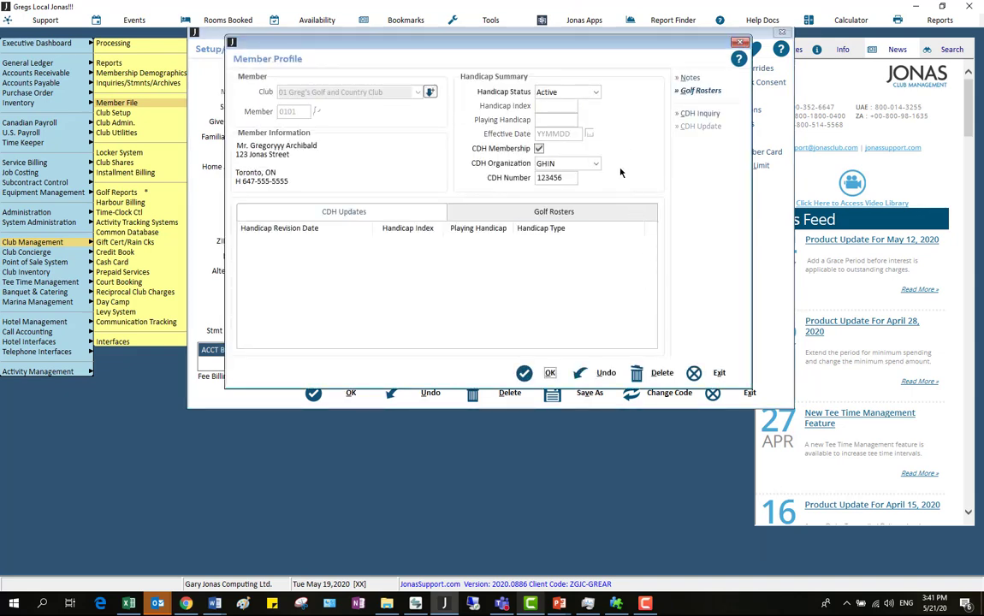
pyautogui.click(570, 179)
pyautogui.press('Tab')
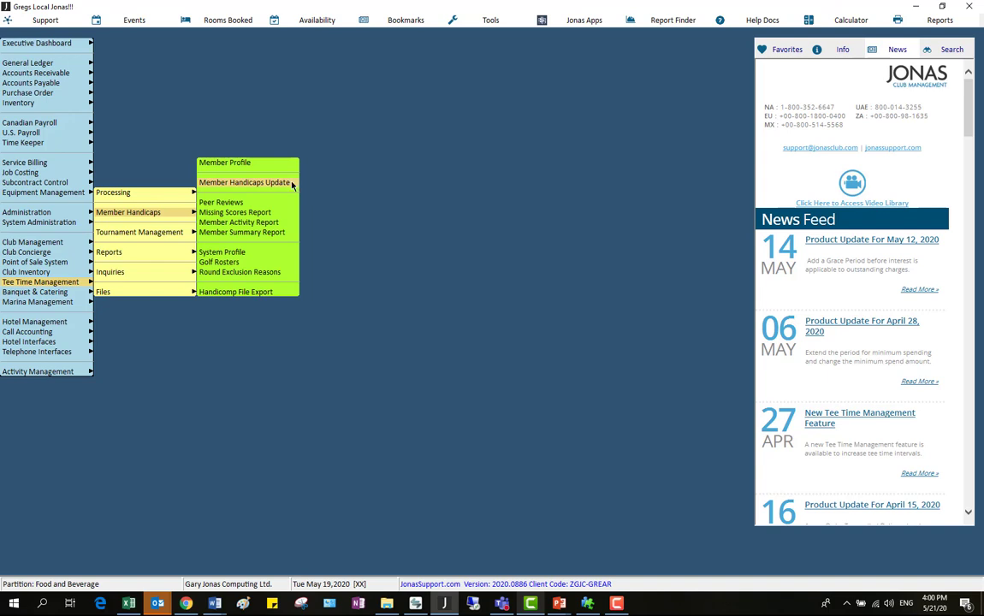
# Step: Run the Member Handicaps Update for all members, verifying 2 handicap records
pyautogui.click(292, 185)
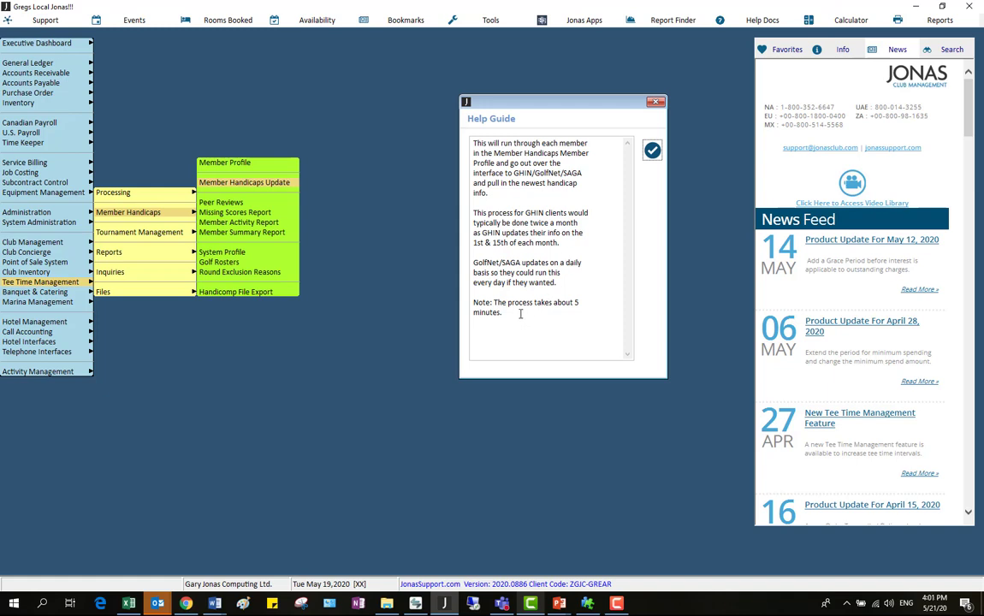
pyautogui.click(653, 150)
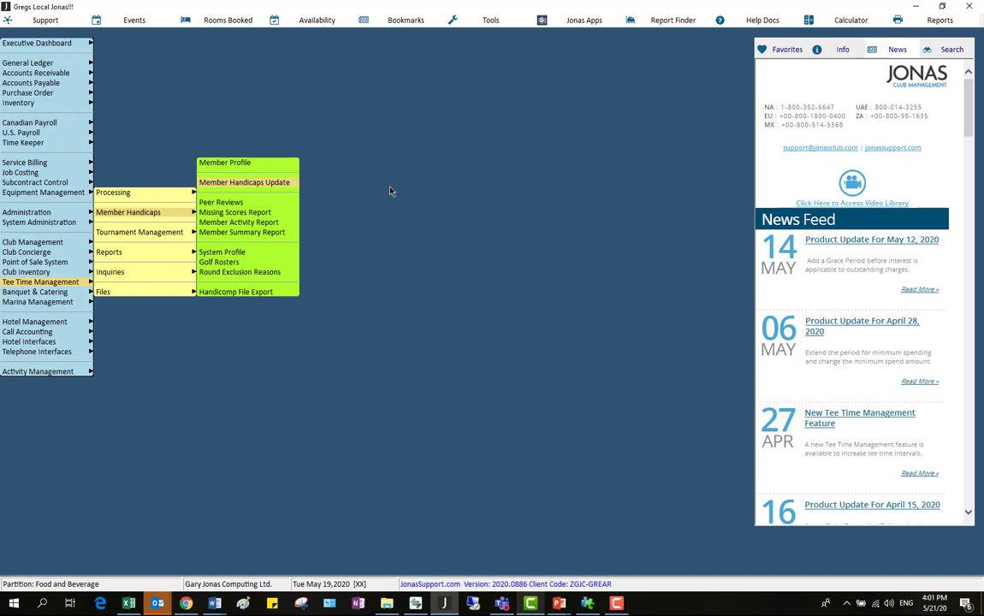
pyautogui.click(295, 184)
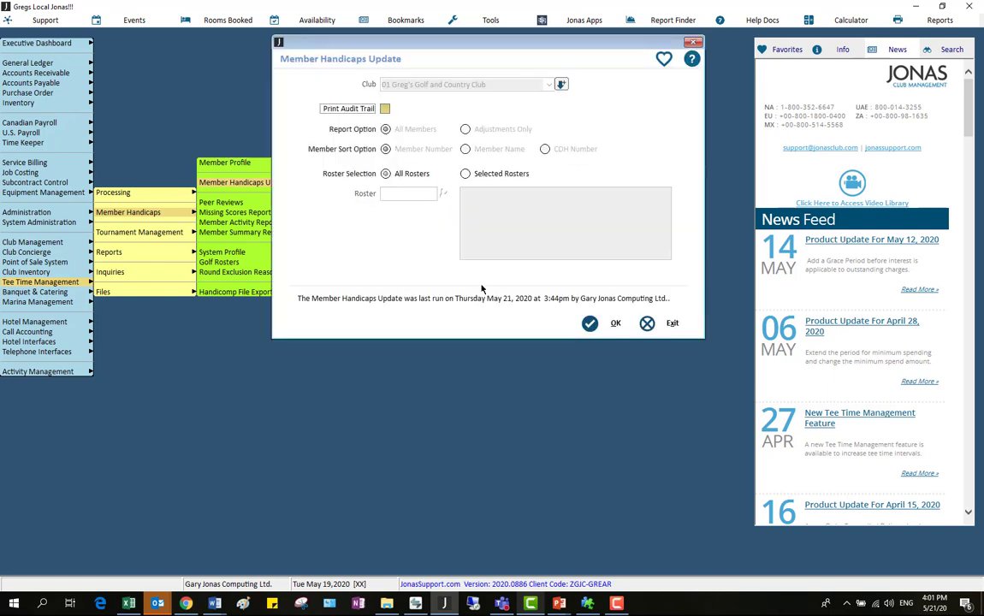
pyautogui.click(610, 329)
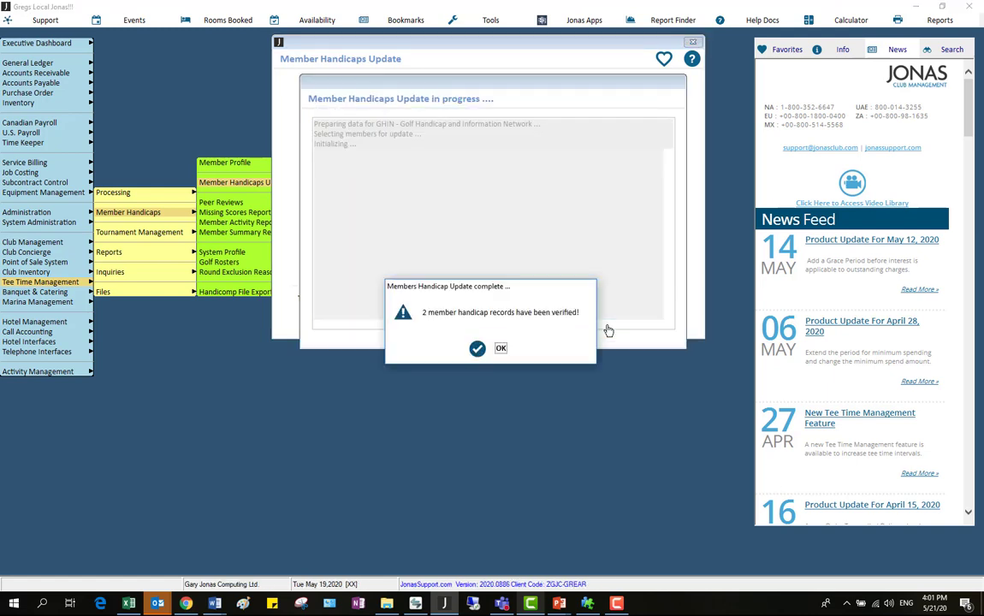
pyautogui.click(501, 348)
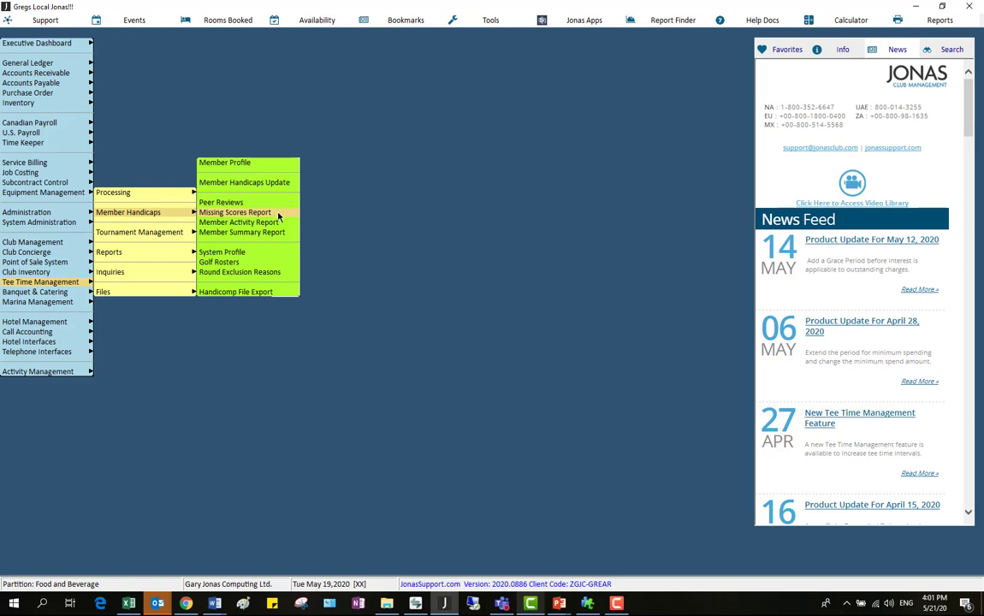
# Step: Open the Missing Scores Report and display its Rounds/Scores X-Ref Option choices
pyautogui.click(277, 216)
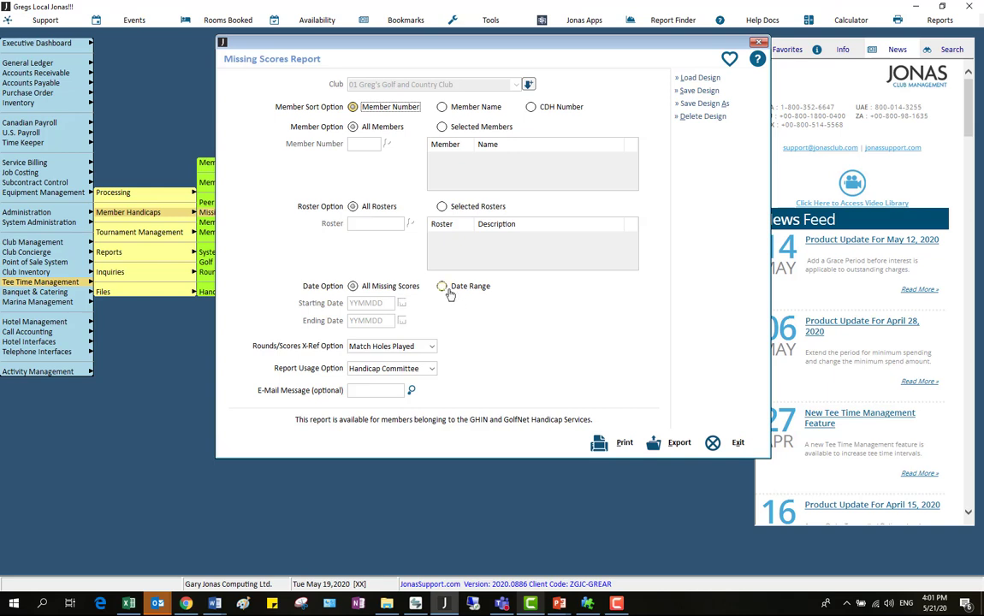
pyautogui.click(432, 347)
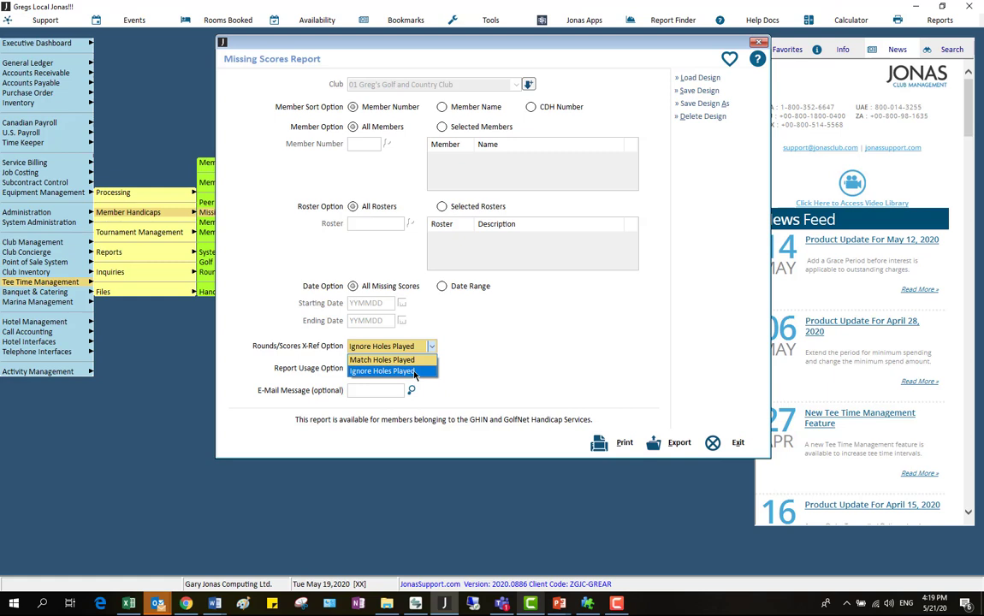
# Step: Choose Ignore Holes Played for cross-referencing and Per Member for report usage
pyautogui.click(414, 371)
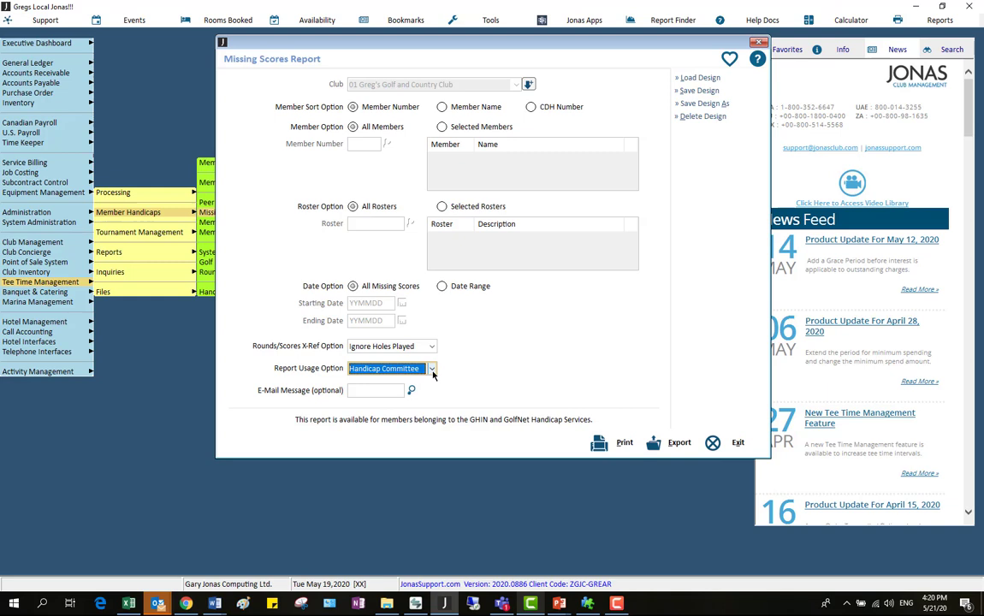
pyautogui.click(433, 369)
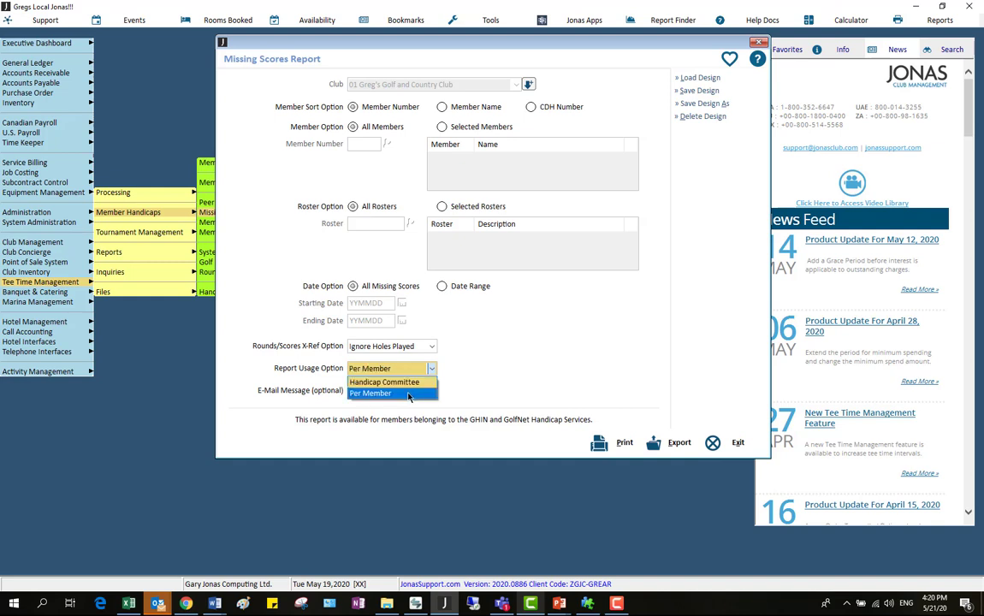
pyautogui.click(410, 394)
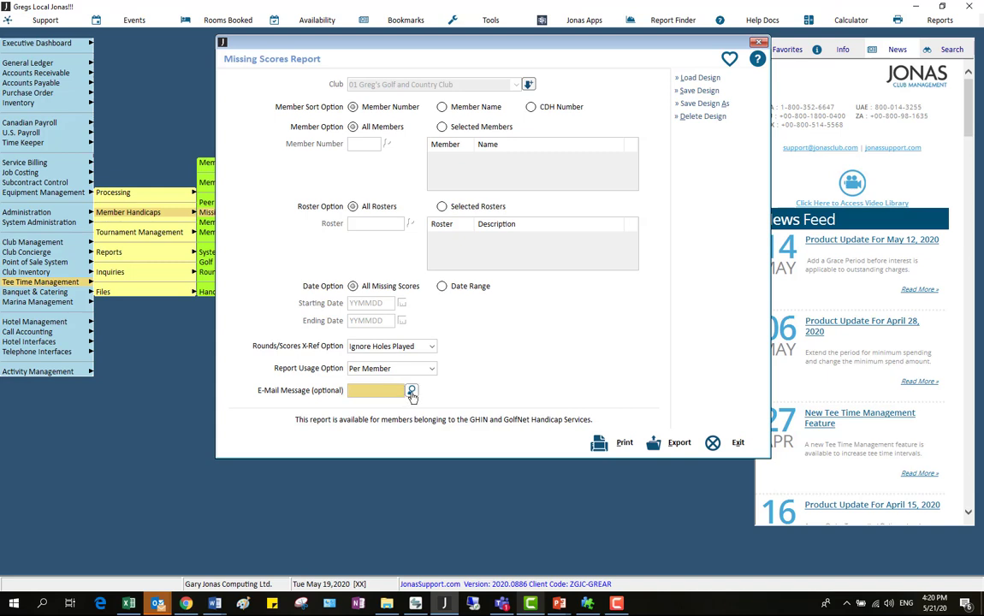
# Step: Attach the HANDICAP Missing Scores Email letter, set usage to Handicap Committee, and print to view
pyautogui.click(410, 391)
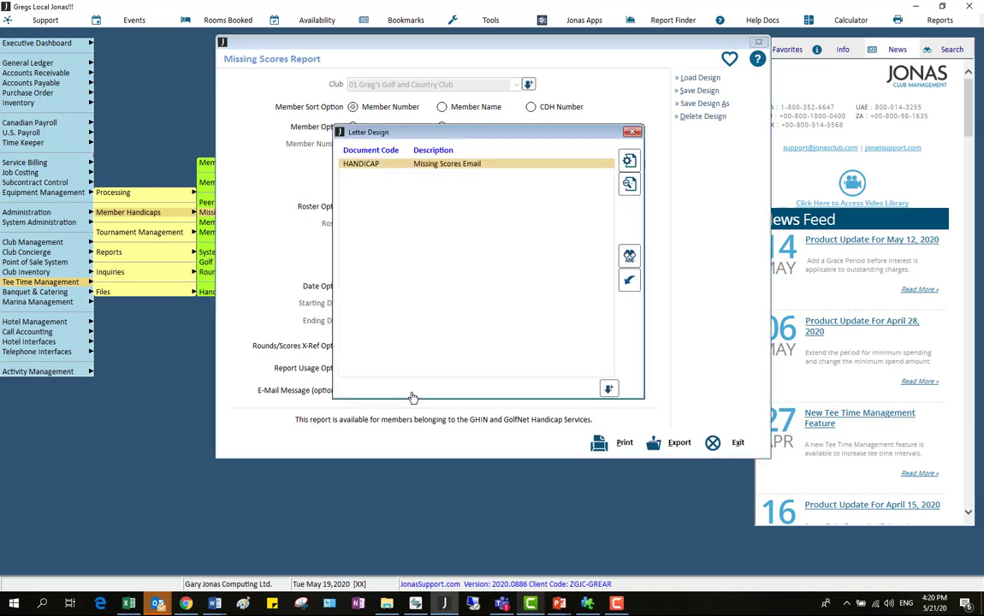
pyautogui.doubleClick(456, 165)
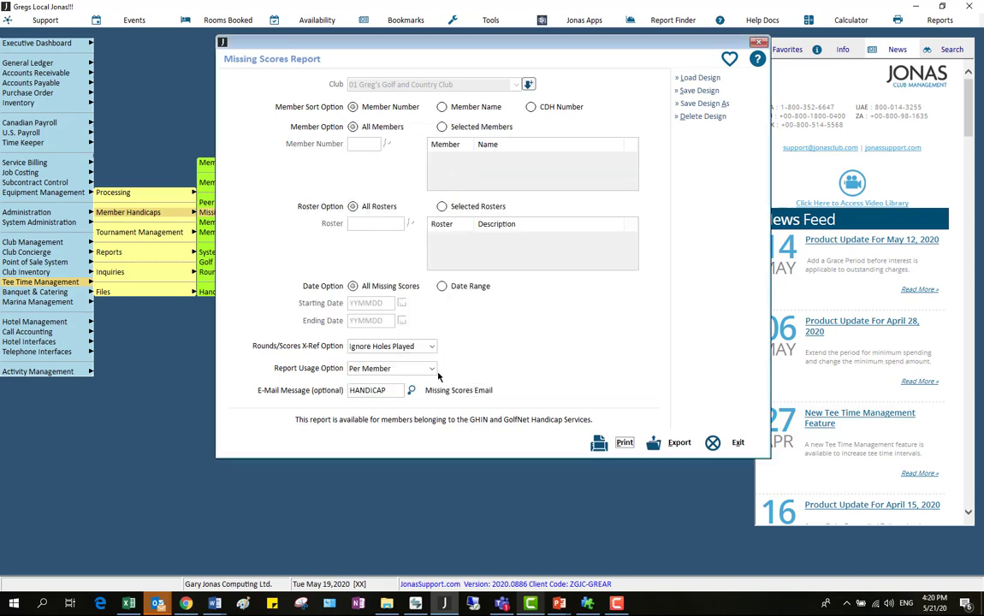
pyautogui.click(411, 368)
pyautogui.click(402, 381)
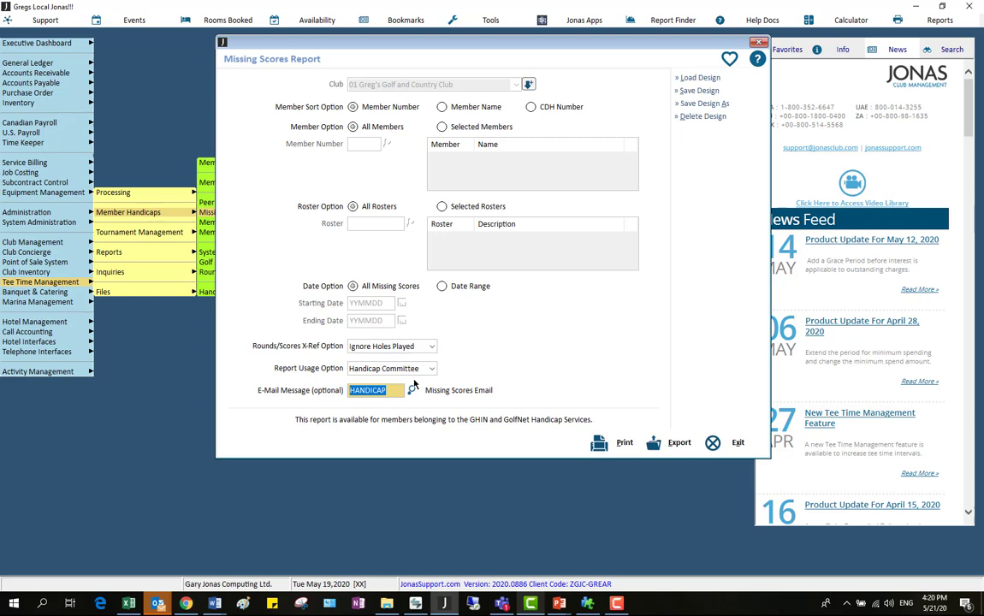
pyautogui.click(623, 447)
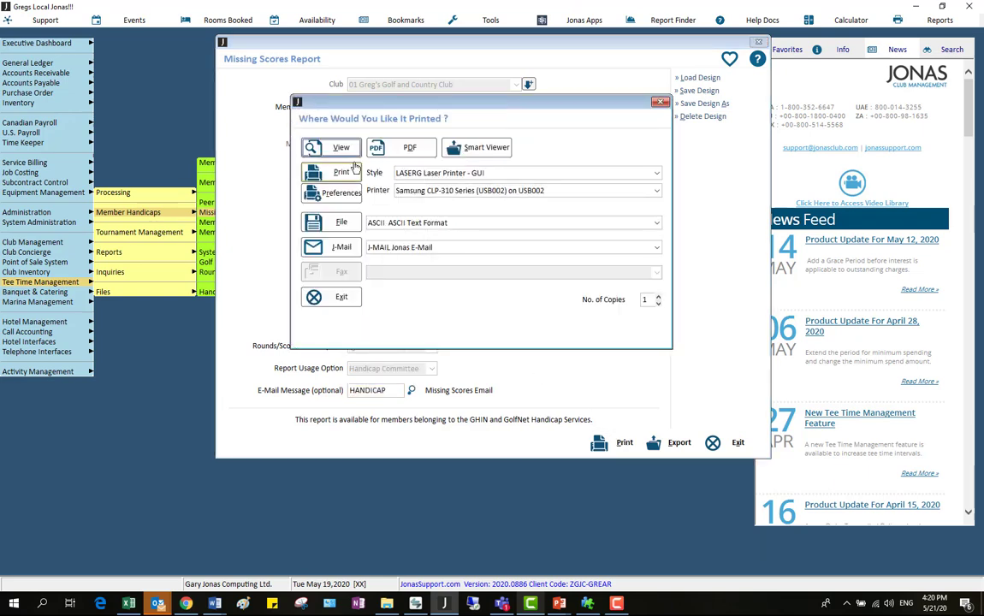
pyautogui.click(345, 153)
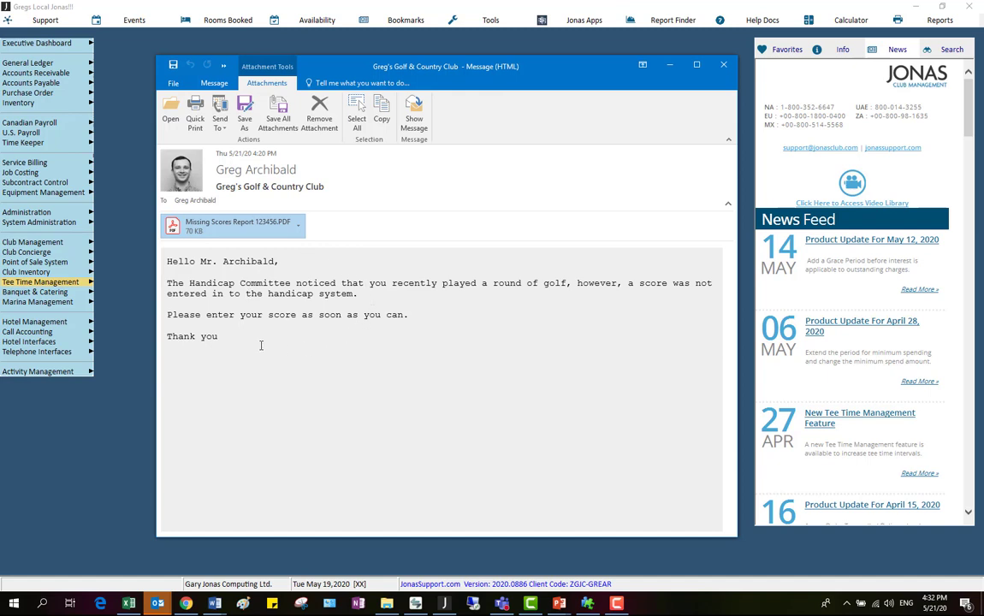
# Step: Open the attached Missing Scores Report PDF from the Outlook email
pyautogui.doubleClick(240, 229)
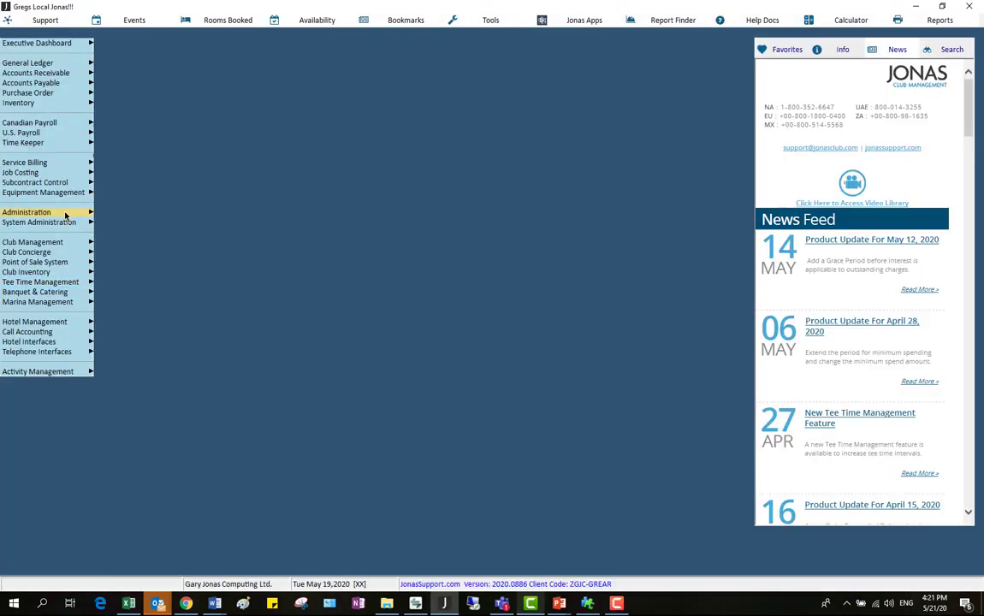
# Step: Return from the PDF report to Jonas Club Management's Administration menu
pyautogui.moveTo(65, 215)
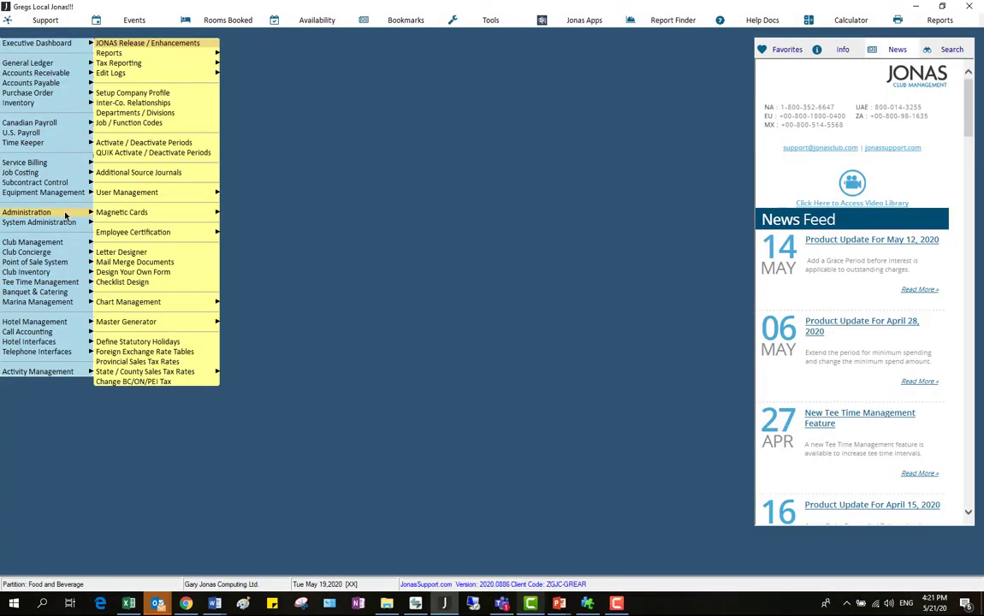
# Step: Load the HANDICAP Missing Scores Email letter under M - Member Handicaps Letter and show its member merge fields
pyautogui.click(133, 253)
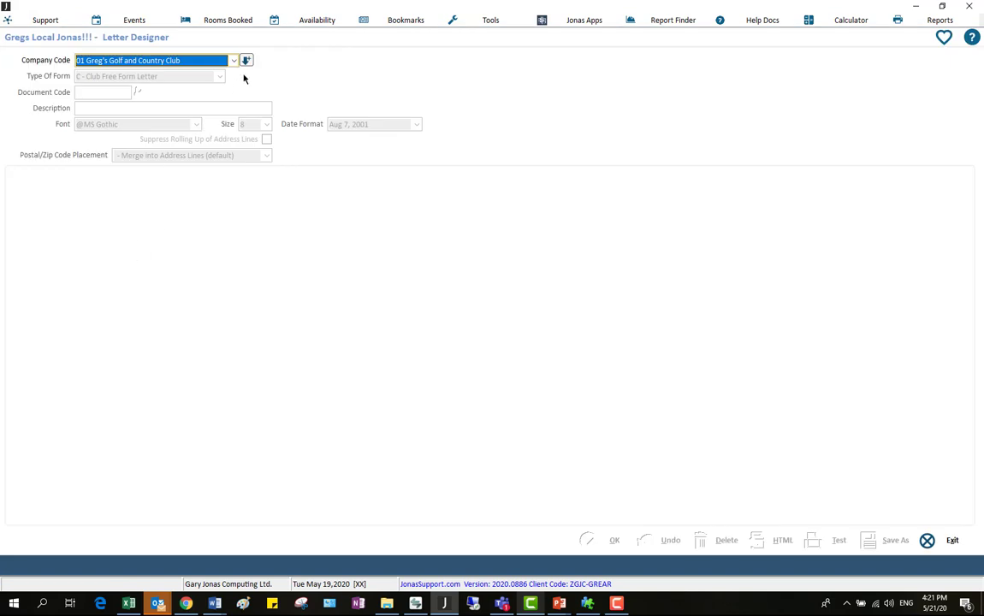
pyautogui.click(246, 61)
pyautogui.click(219, 78)
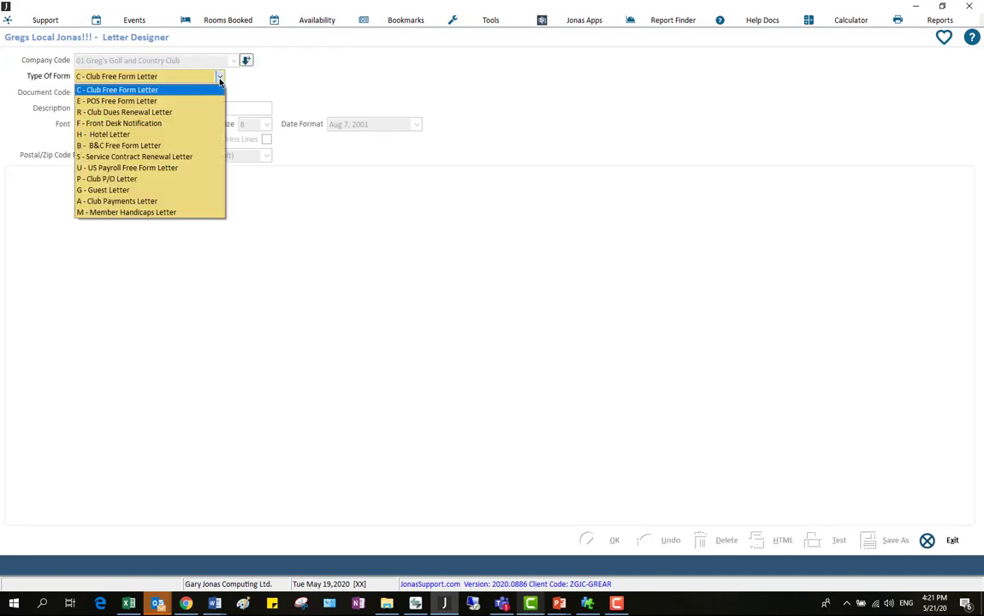
pyautogui.click(176, 212)
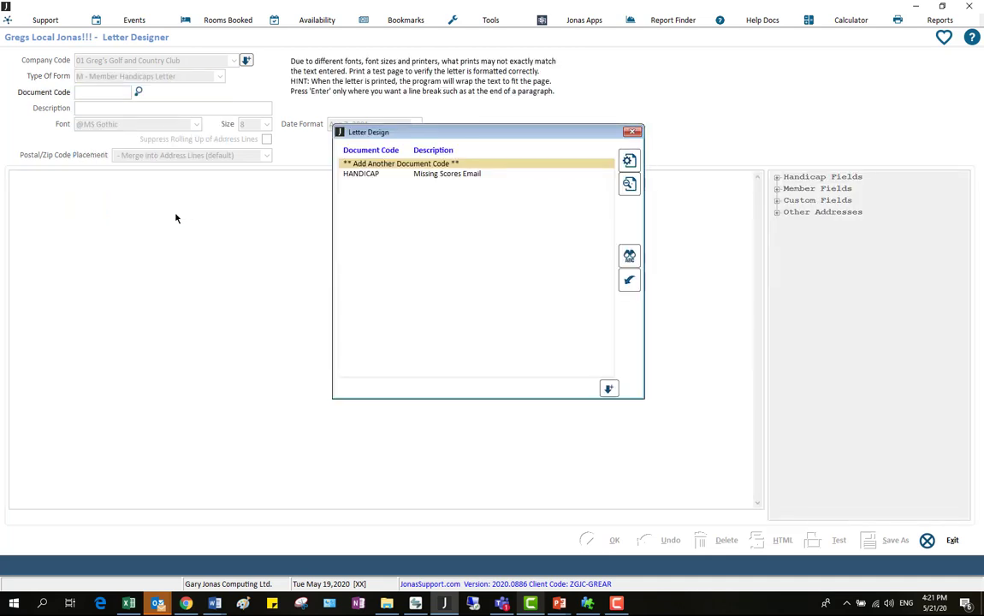
pyautogui.doubleClick(408, 176)
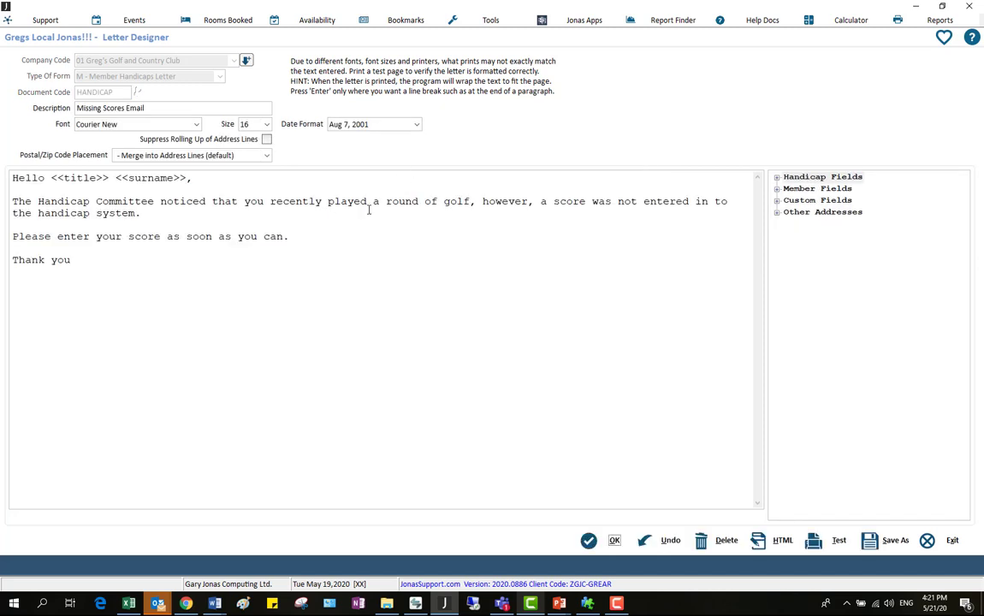
pyautogui.click(198, 270)
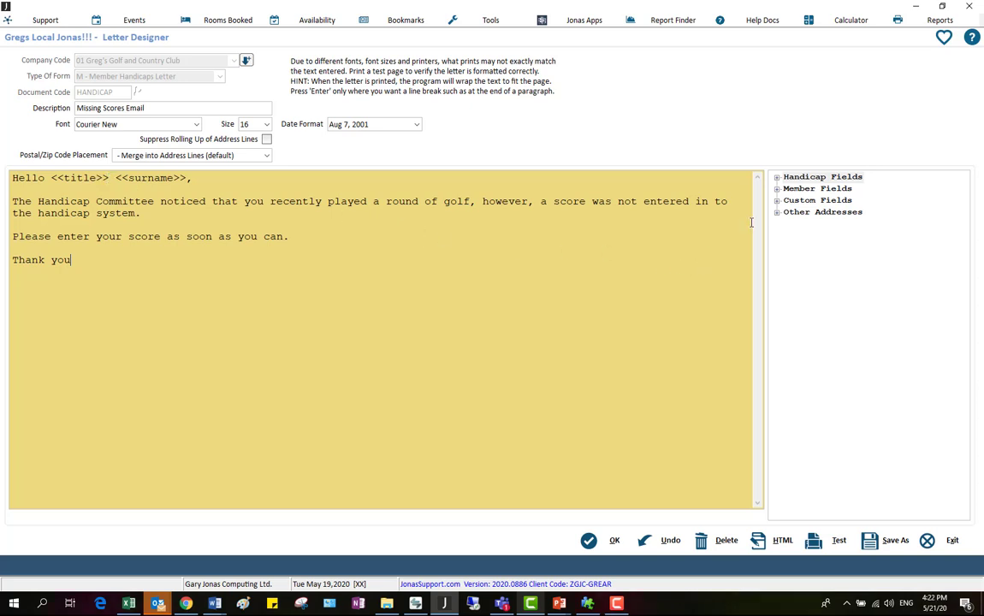
pyautogui.click(777, 188)
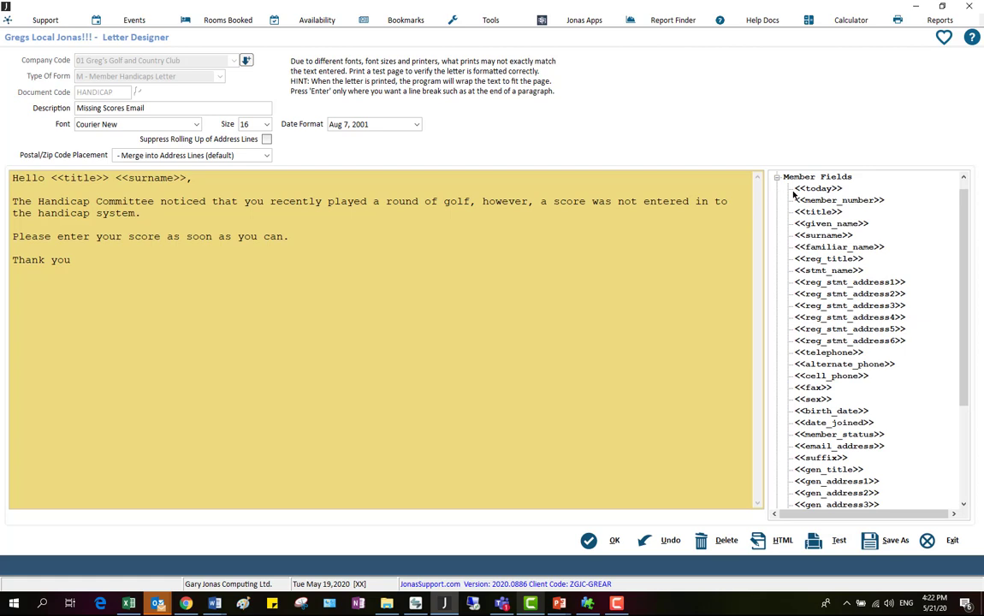